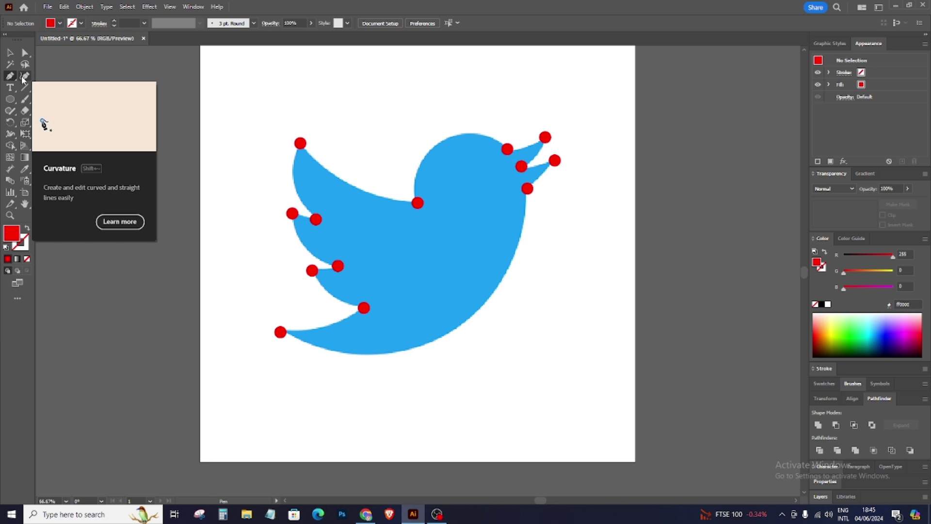
# - Delete the group of red marker dots placed over the bird logo
pyautogui.click(23, 78)
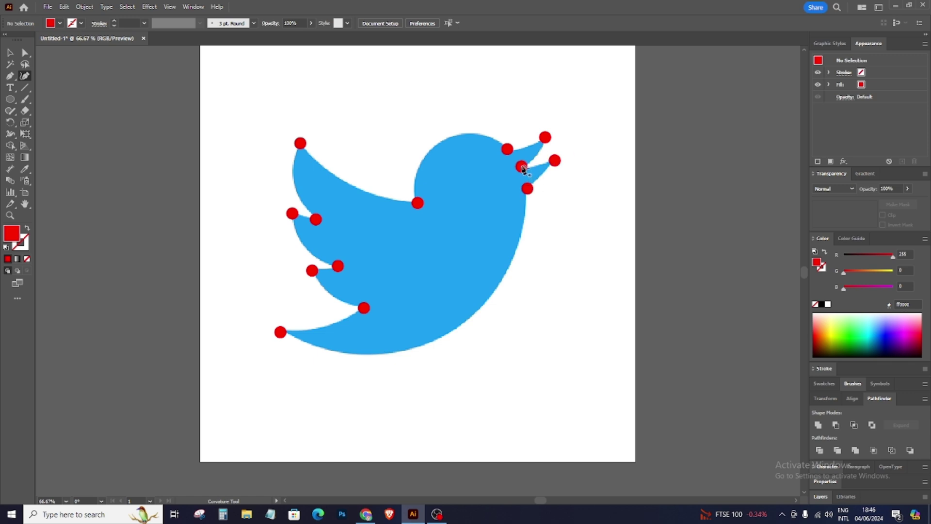
pyautogui.click(11, 53)
pyautogui.click(514, 194)
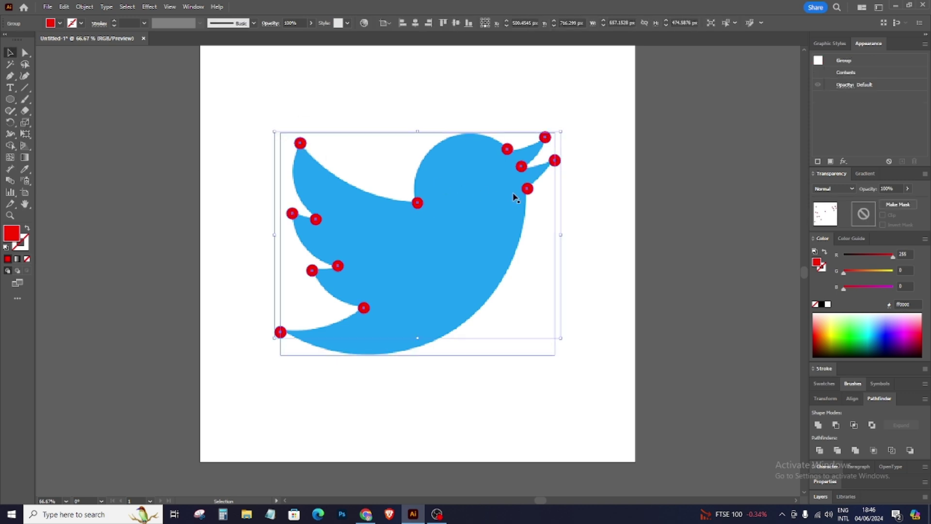
pyautogui.click(775, 248)
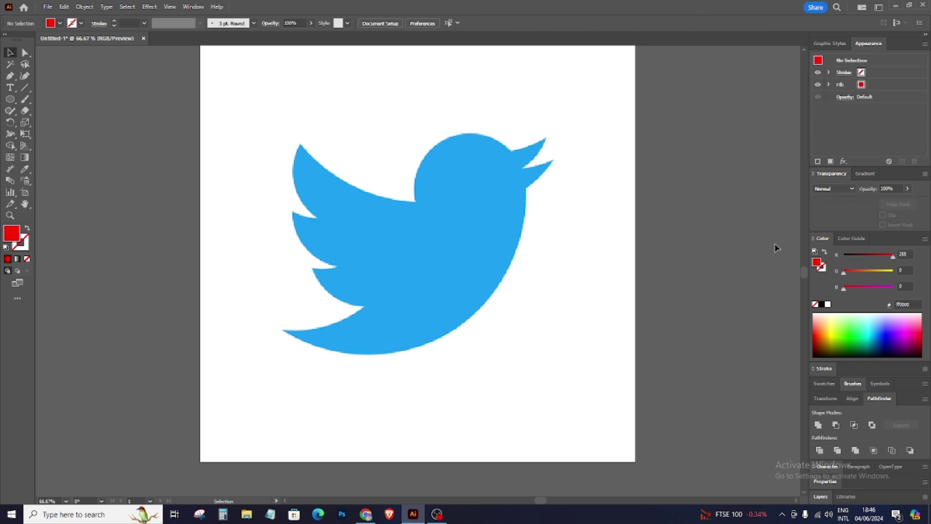
# - Trace straight segments with the Curvature tool from the upper beak's base over the head and along the wing's upper edge to its tip
pyautogui.click(25, 75)
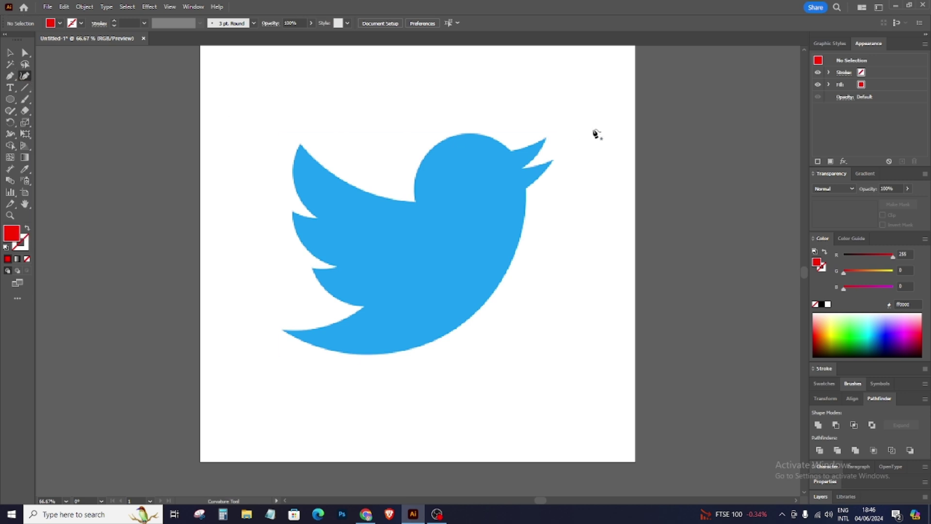
pyautogui.click(510, 151)
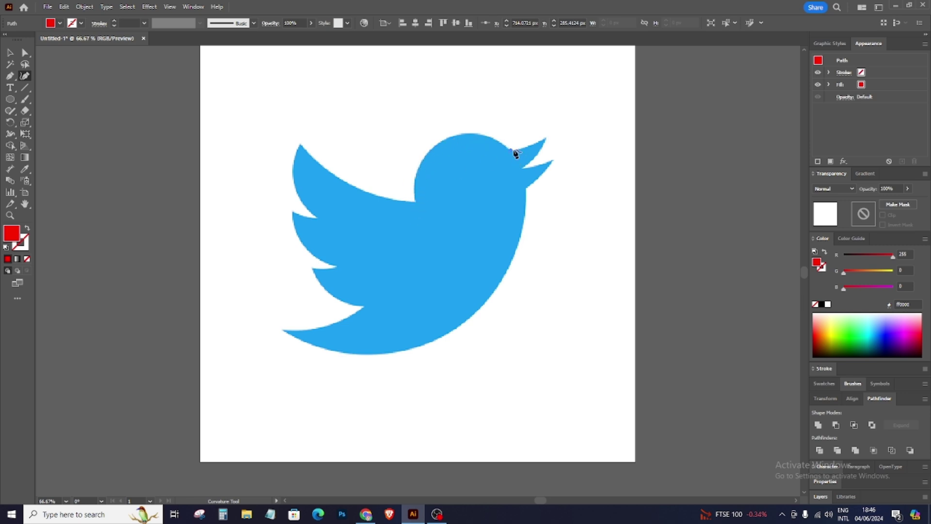
pyautogui.click(442, 140)
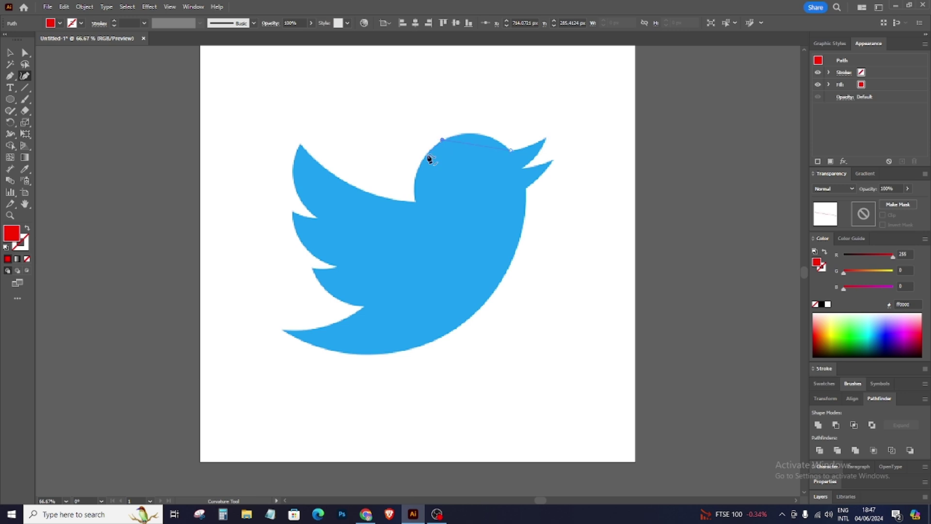
pyautogui.click(417, 202)
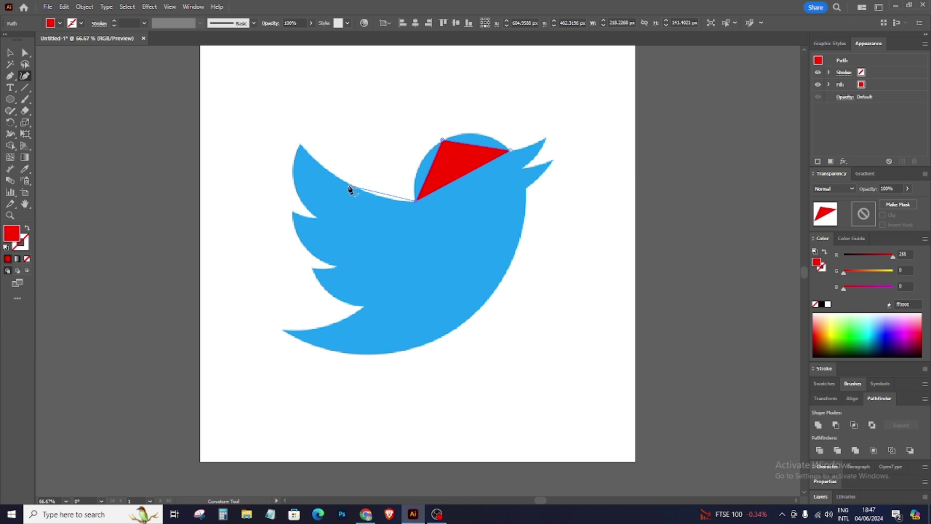
pyautogui.click(350, 185)
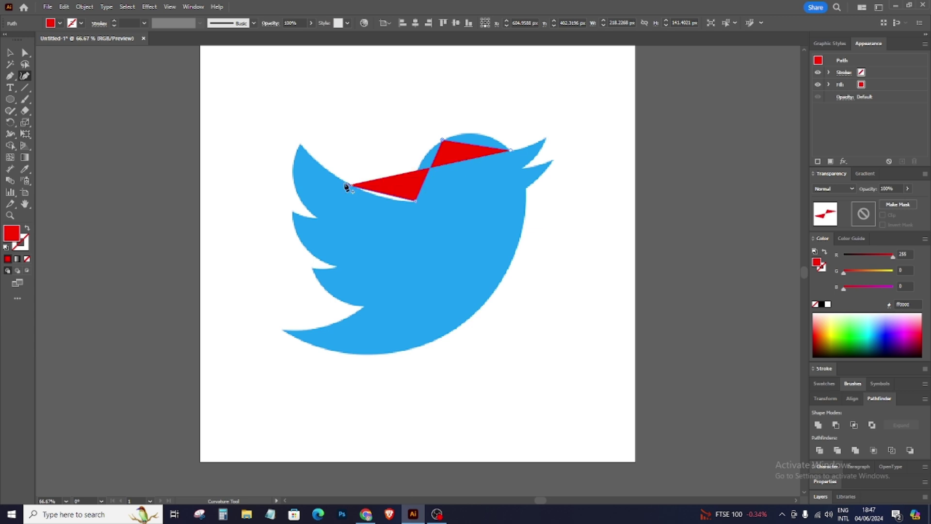
pyautogui.click(301, 145)
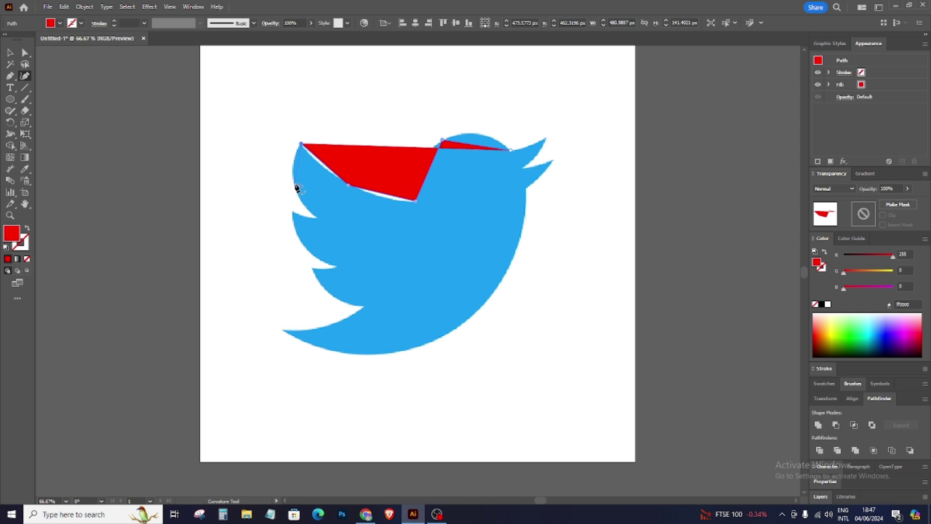
# - Continue the outline with straight segments around the wing's two upper feathers, placing a point midway along each curved edge
pyautogui.click(295, 184)
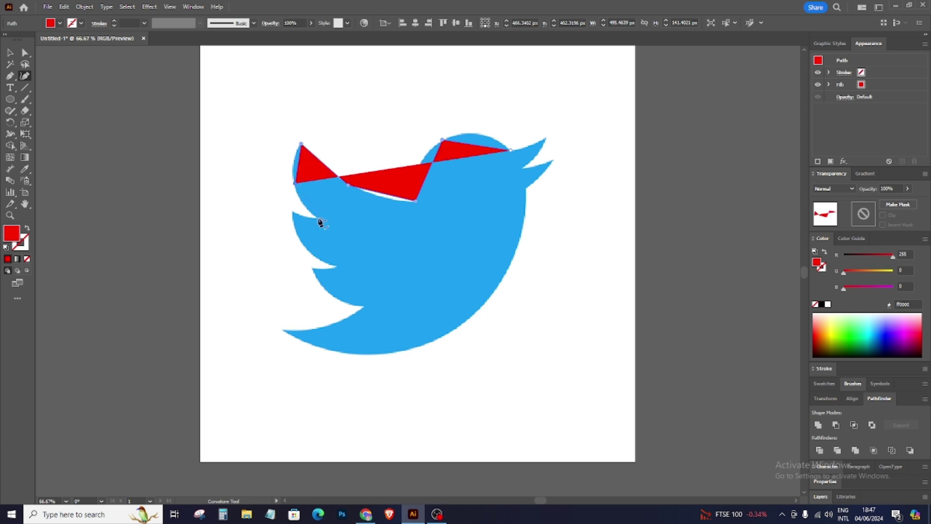
pyautogui.click(319, 217)
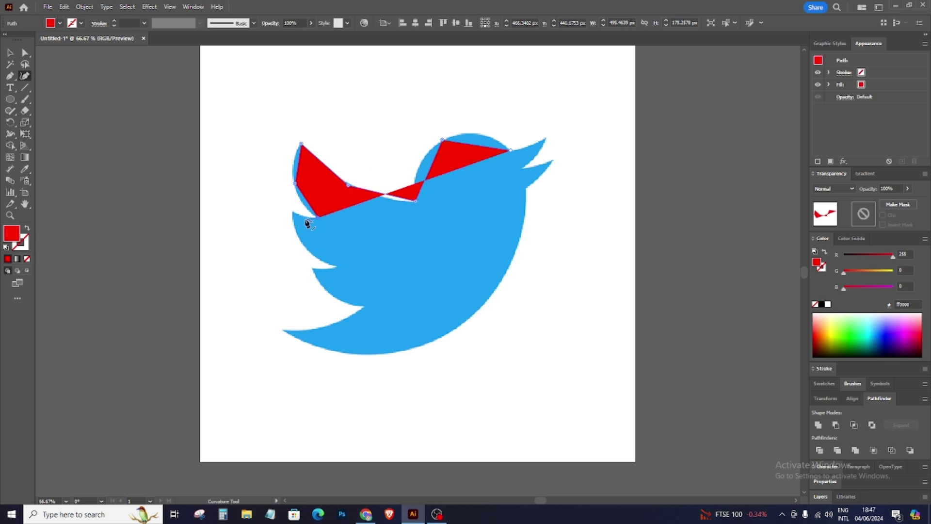
pyautogui.click(305, 218)
pyautogui.click(293, 212)
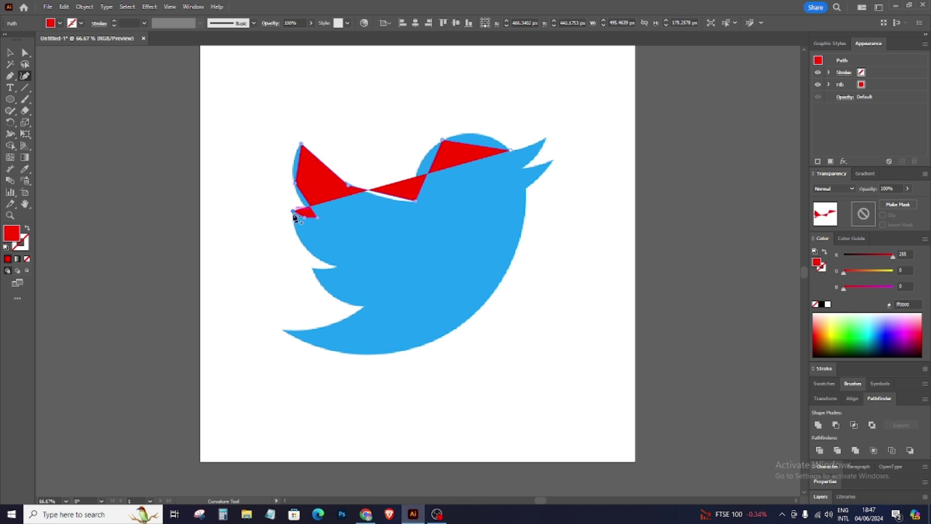
pyautogui.click(300, 242)
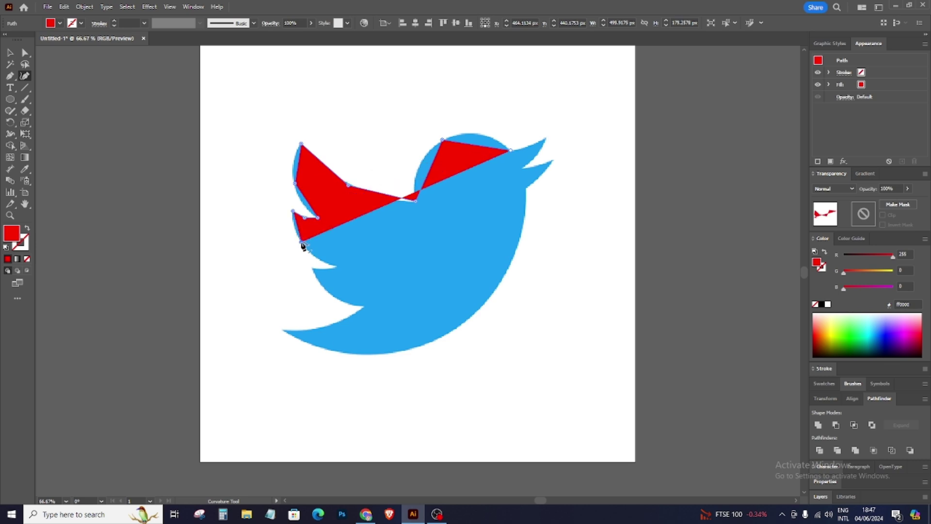
pyautogui.click(336, 266)
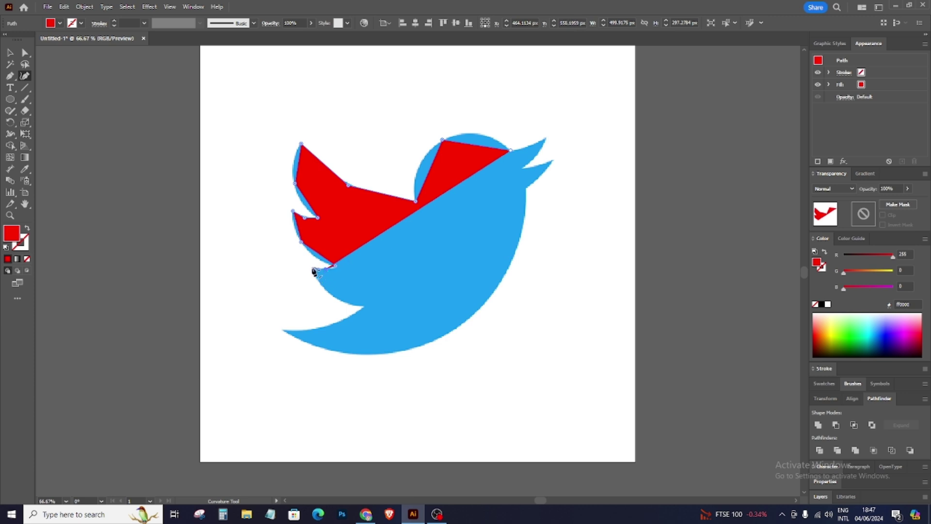
# - Extend the straight-segment outline around the lowest wing feather and along the tail's upper edge to the tail tip
pyautogui.click(312, 268)
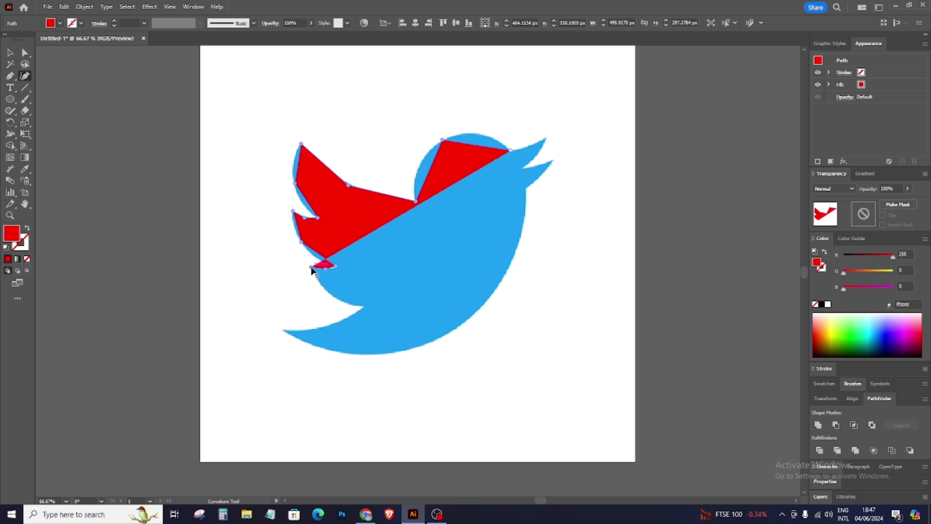
pyautogui.click(331, 294)
pyautogui.click(363, 306)
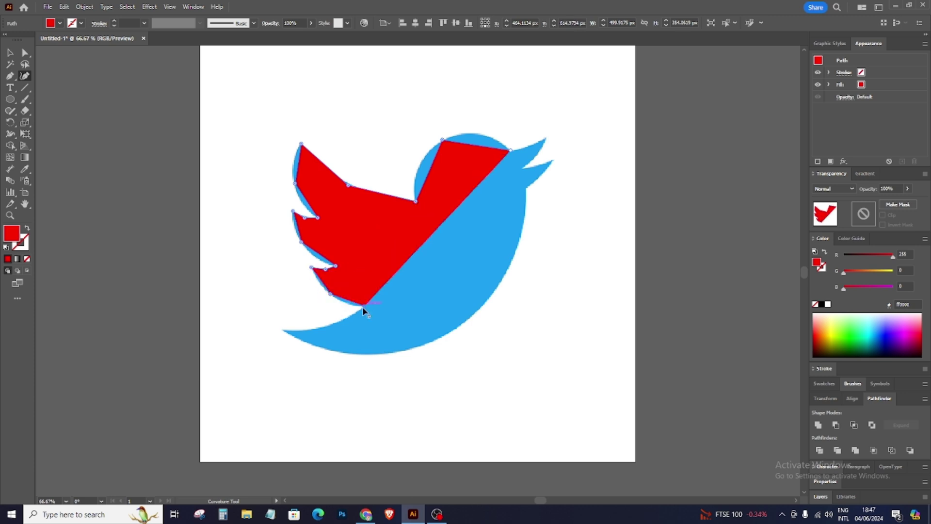
pyautogui.click(330, 325)
pyautogui.click(285, 331)
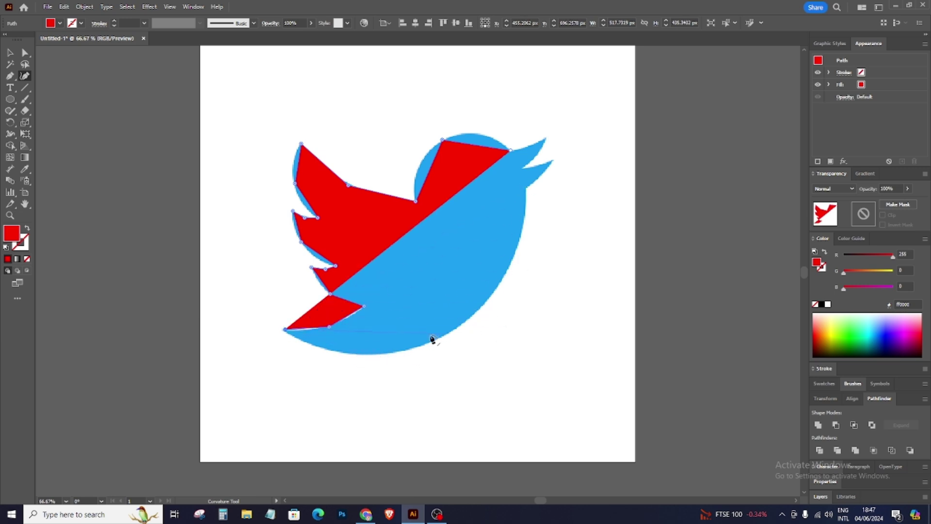
# - Continue the outline with straight segments from the tail tip along the belly and around the lower beak to its tip
pyautogui.click(474, 316)
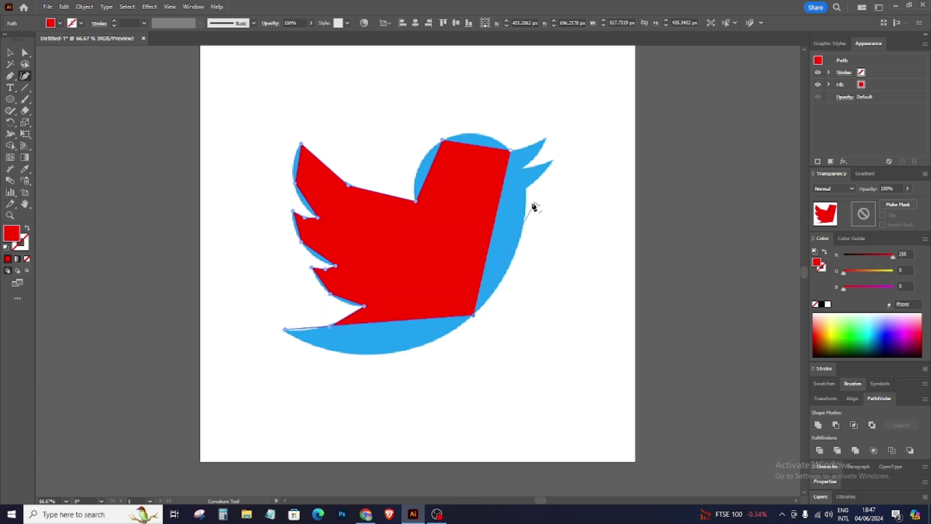
pyautogui.click(525, 188)
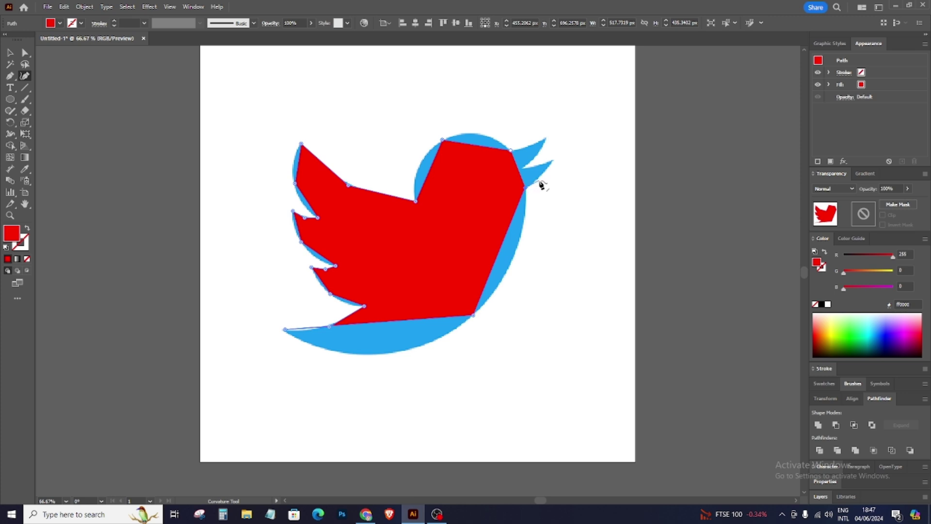
pyautogui.click(541, 180)
pyautogui.click(555, 160)
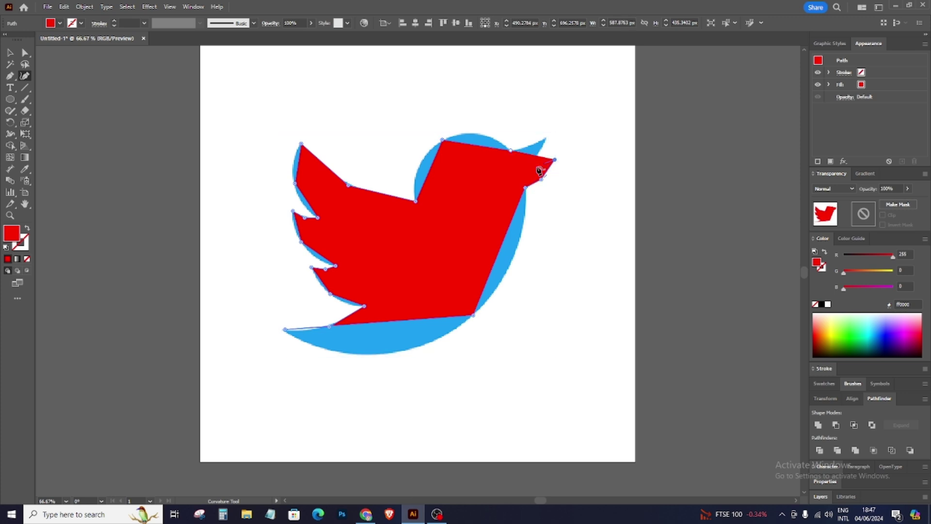
# - Remove the path's fill and finish its outline around the upper beak back to the starting point on the head
pyautogui.click(27, 259)
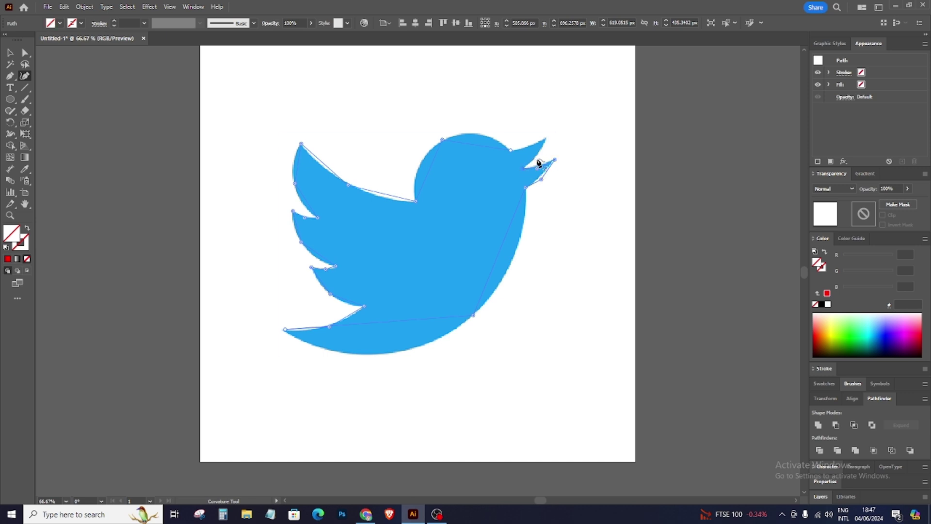
pyautogui.click(538, 159)
pyautogui.doubleClick(545, 140)
pyautogui.click(512, 151)
pyautogui.click(10, 52)
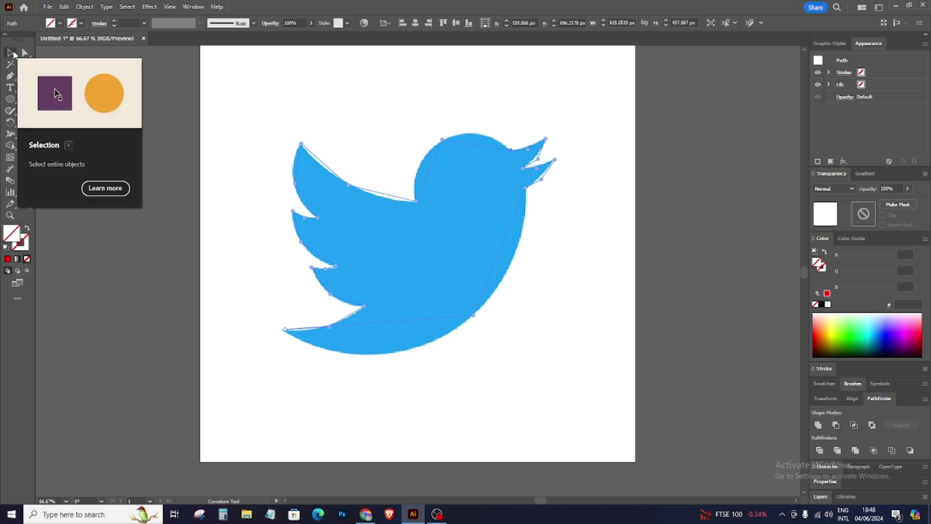
pyautogui.click(476, 102)
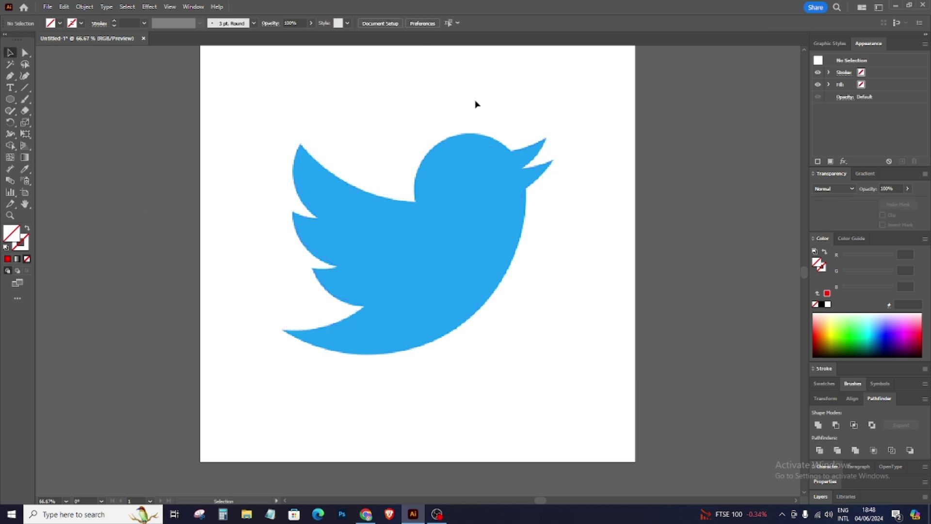
# - Give the traced bird path a red stroke with a weight of 5 pt
pyautogui.click(501, 152)
pyautogui.click(81, 23)
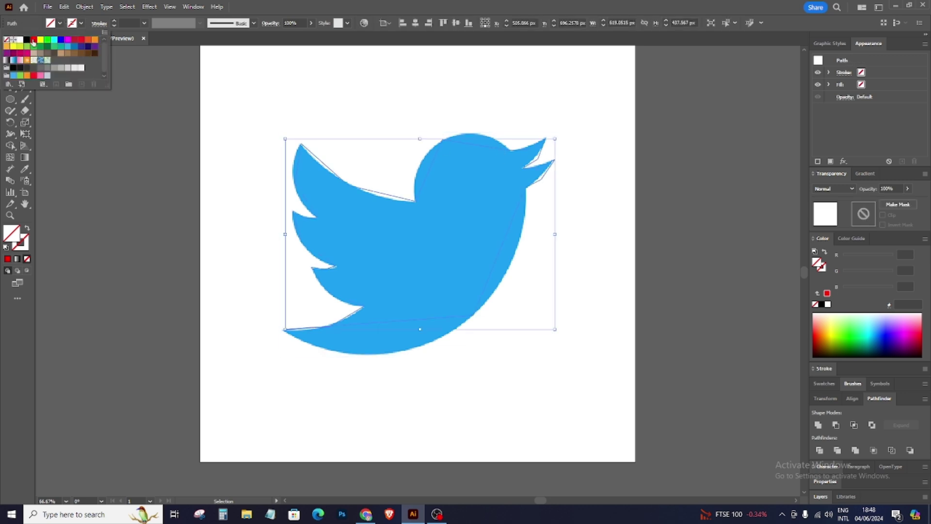
pyautogui.click(34, 39)
pyautogui.click(114, 20)
pyautogui.click(114, 21)
pyautogui.click(114, 21)
pyautogui.click(114, 21)
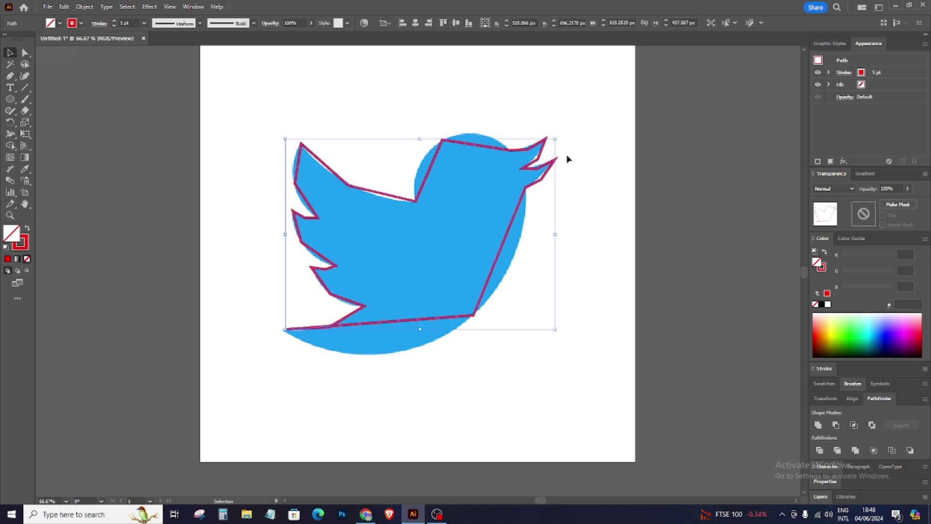
pyautogui.click(568, 159)
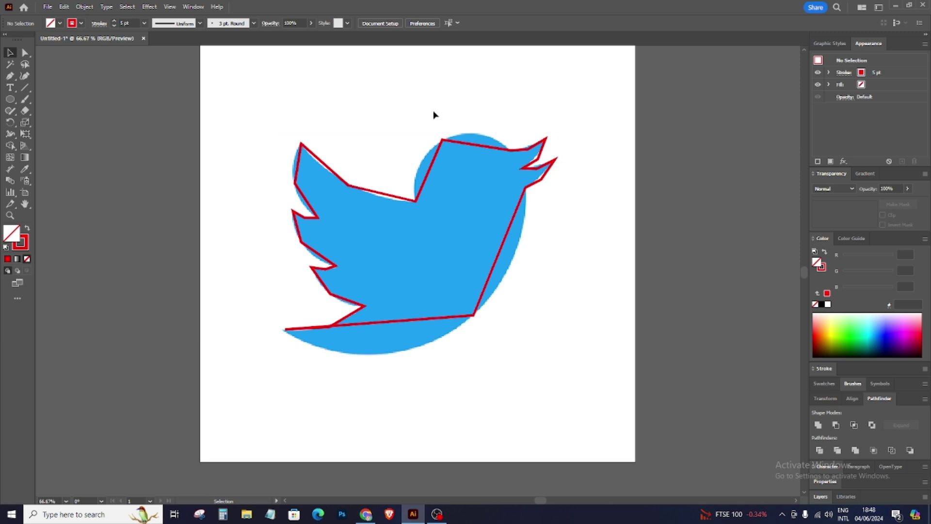
# - Convert the midpoints on the head and along the upper and lower beak edges into smooth points with the Curvature tool
pyautogui.click(25, 76)
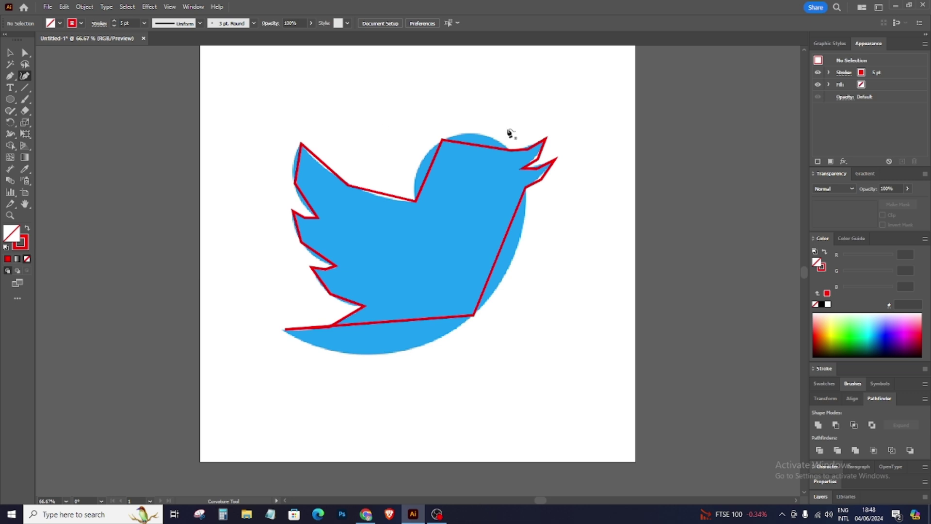
pyautogui.doubleClick(443, 142)
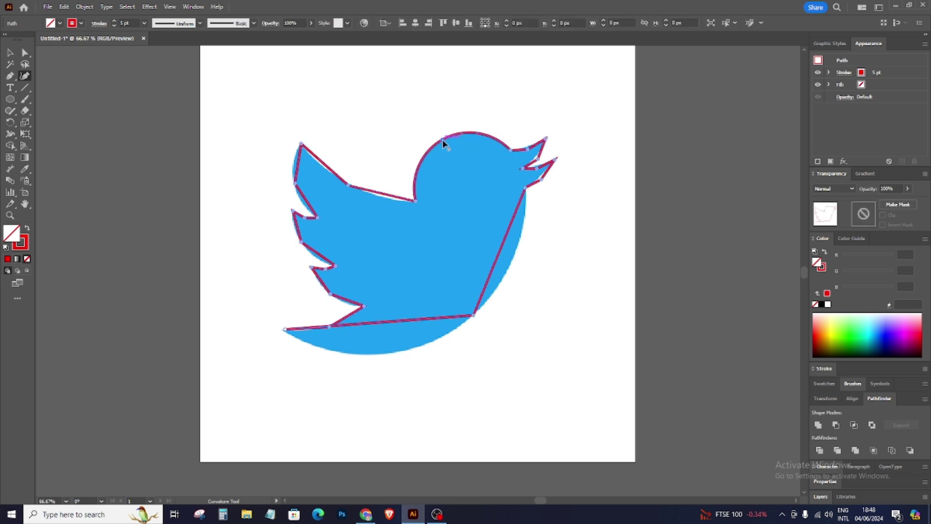
pyautogui.doubleClick(528, 151)
pyautogui.doubleClick(539, 160)
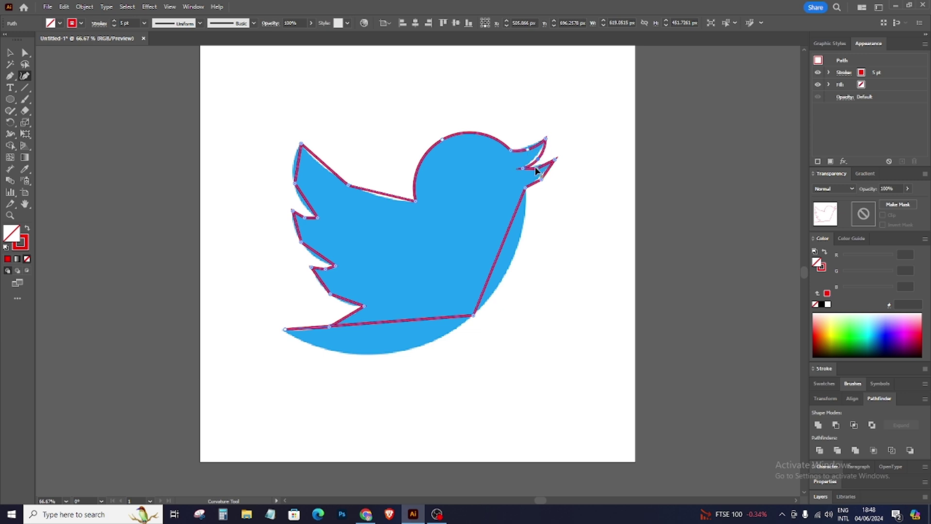
pyautogui.doubleClick(541, 178)
pyautogui.doubleClick(541, 179)
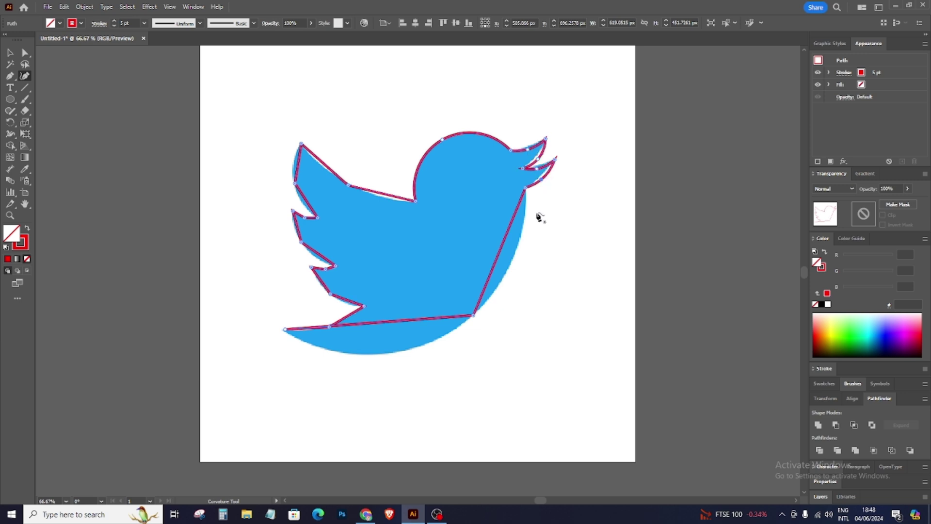
# - Convert the midpoints on the belly, tail, wing feathers and upper wing edge into smooth points with the Curvature tool
pyautogui.doubleClick(473, 316)
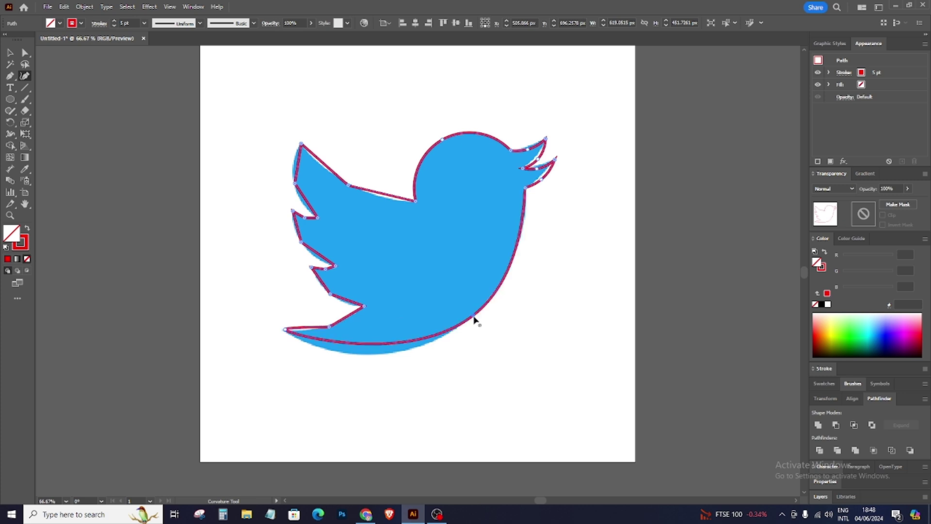
pyautogui.doubleClick(329, 327)
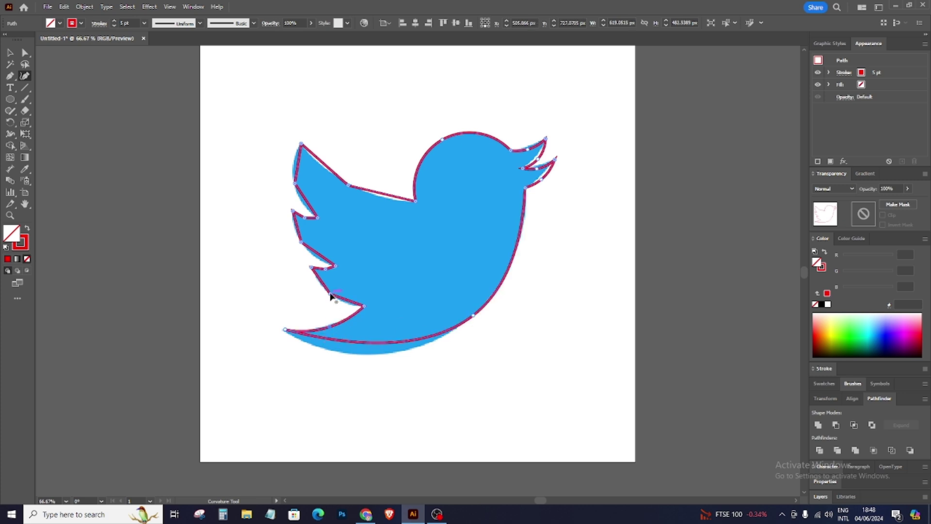
pyautogui.doubleClick(331, 294)
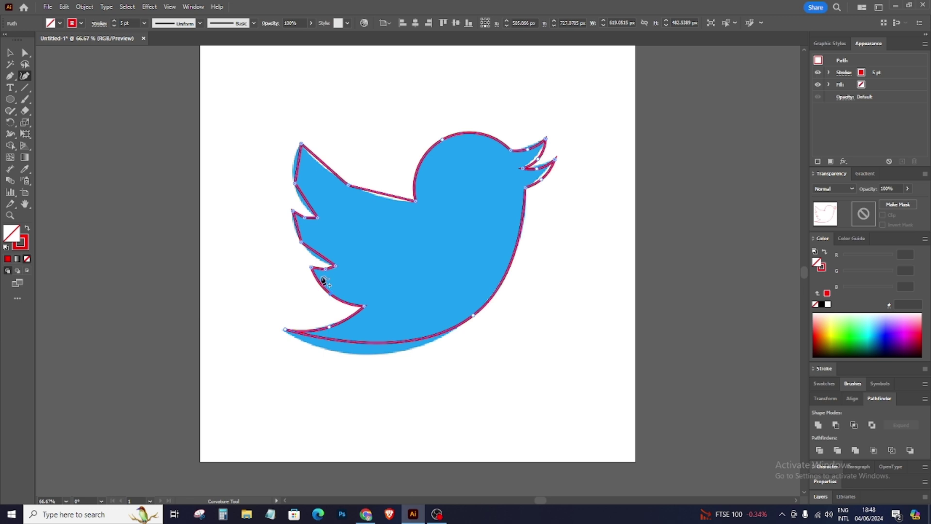
pyautogui.doubleClick(301, 242)
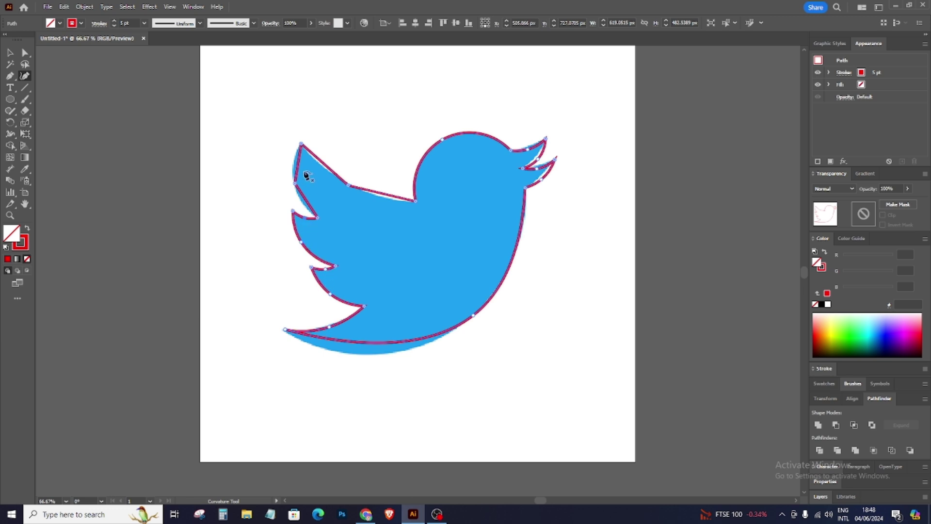
pyautogui.doubleClick(295, 185)
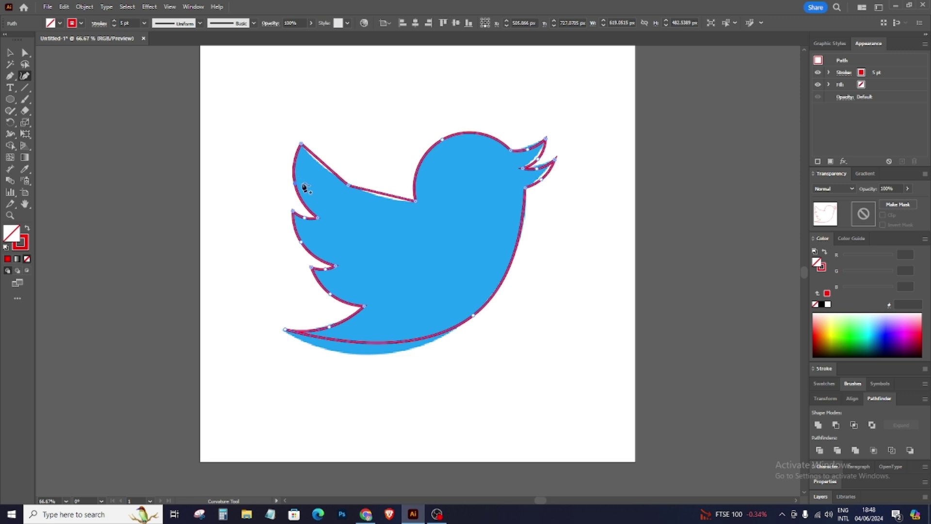
pyautogui.doubleClick(349, 186)
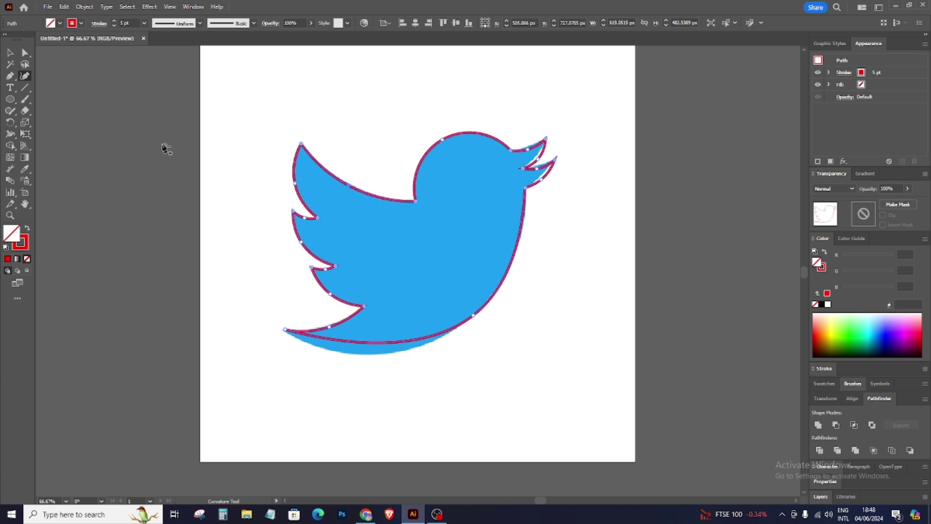
# - With Direct Selection, shift the belly anchor down toward the tail and adjust its lower handle to fit the underside
pyautogui.click(26, 54)
pyautogui.click(541, 368)
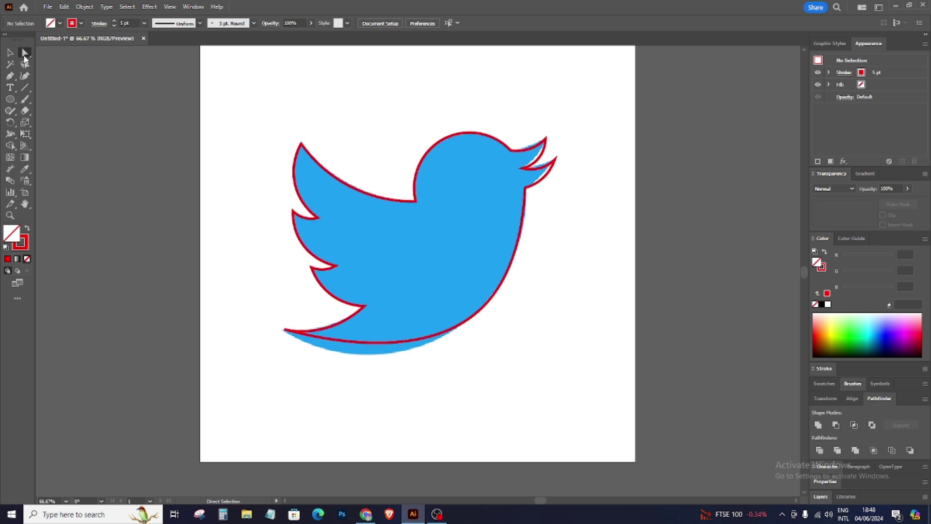
pyautogui.rightClick(25, 58)
pyautogui.click(71, 54)
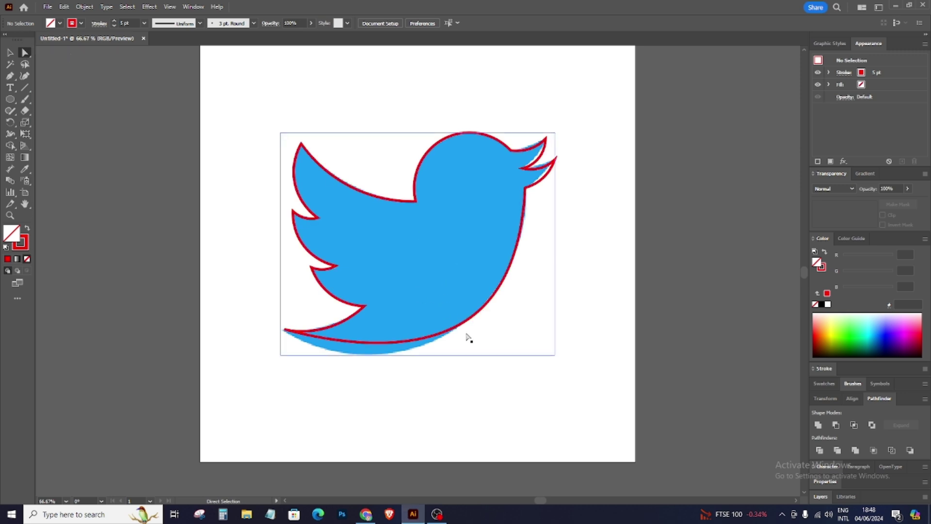
pyautogui.click(473, 316)
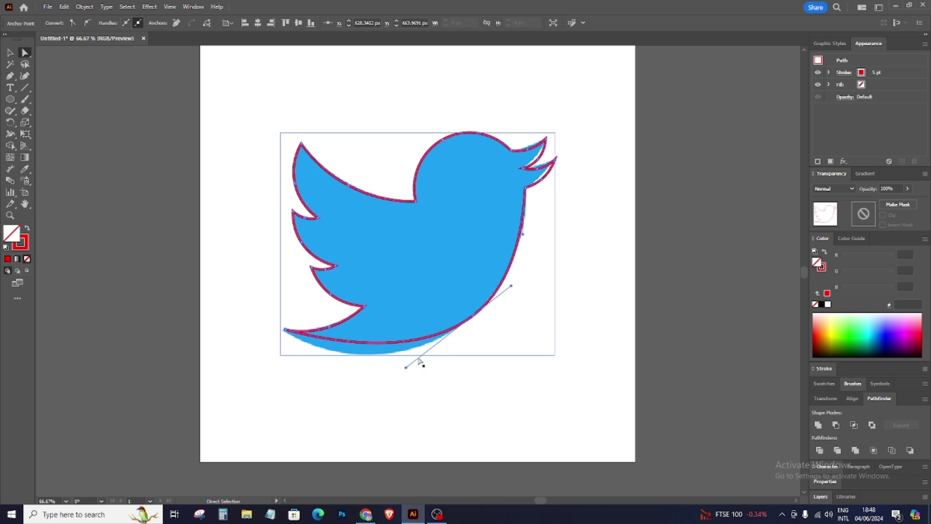
pyautogui.moveTo(474, 319); pyautogui.dragTo(458, 332)
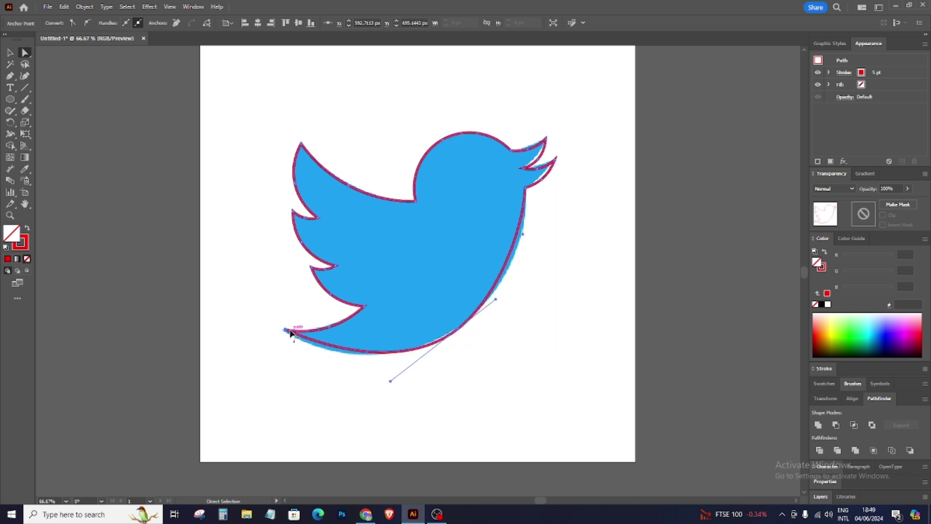
pyautogui.click(285, 330)
pyautogui.moveTo(391, 380); pyautogui.dragTo(352, 385)
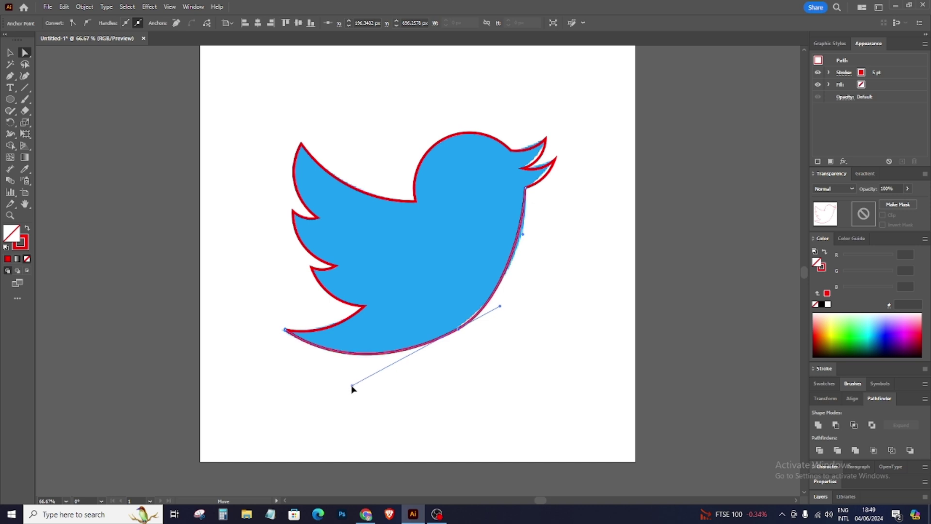
# - Nudge the belly anchor slightly inward and extend its upper handle so the curve follows the breast edge
pyautogui.click(456, 330)
pyautogui.moveTo(499, 303); pyautogui.dragTo(499, 301)
pyautogui.click(455, 330)
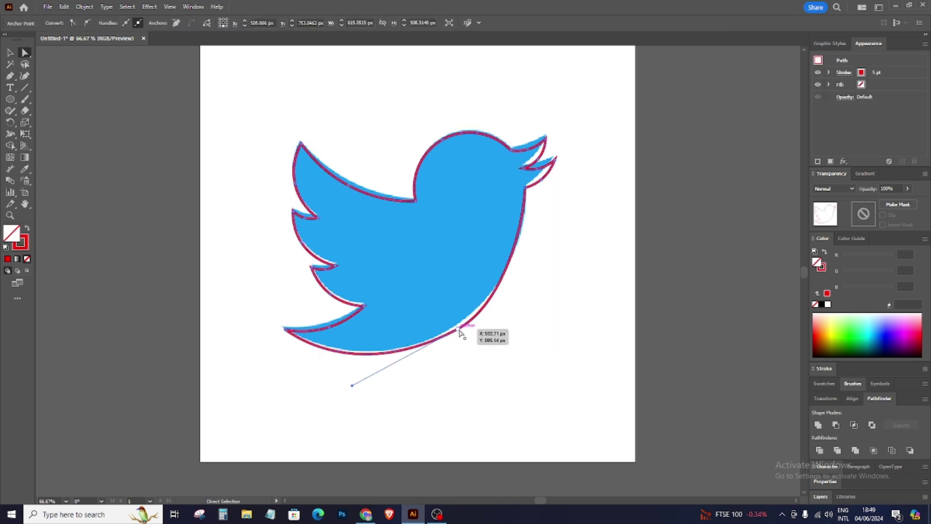
pyautogui.click(458, 331)
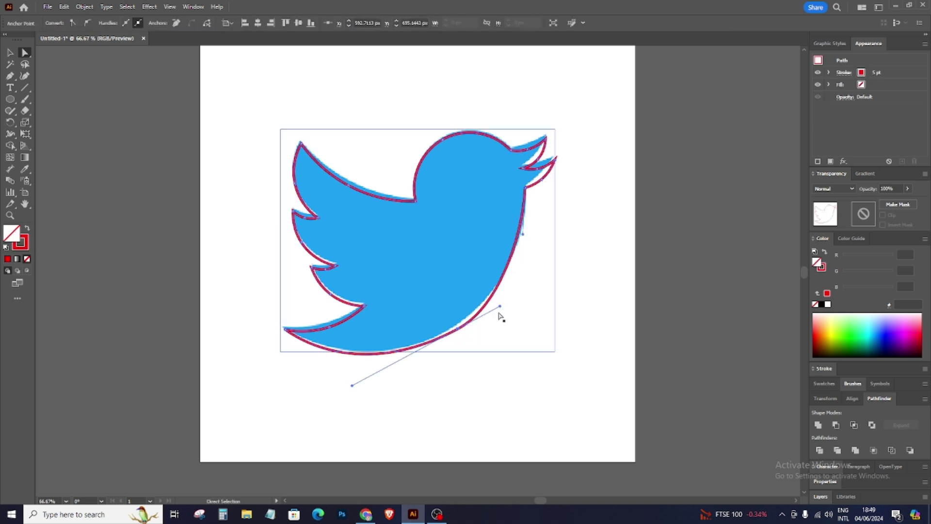
pyautogui.moveTo(458, 329); pyautogui.dragTo(455, 326)
pyautogui.moveTo(500, 304); pyautogui.dragTo(508, 296)
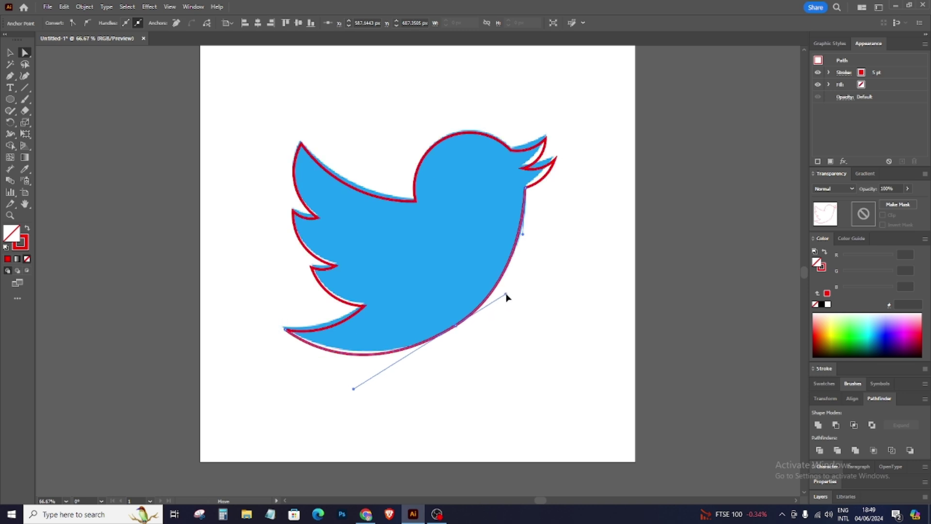
# - Undo the attempted move of the lower beak tip and shift the bird image down to realign it with the outline
pyautogui.moveTo(555, 160); pyautogui.dragTo(562, 157)
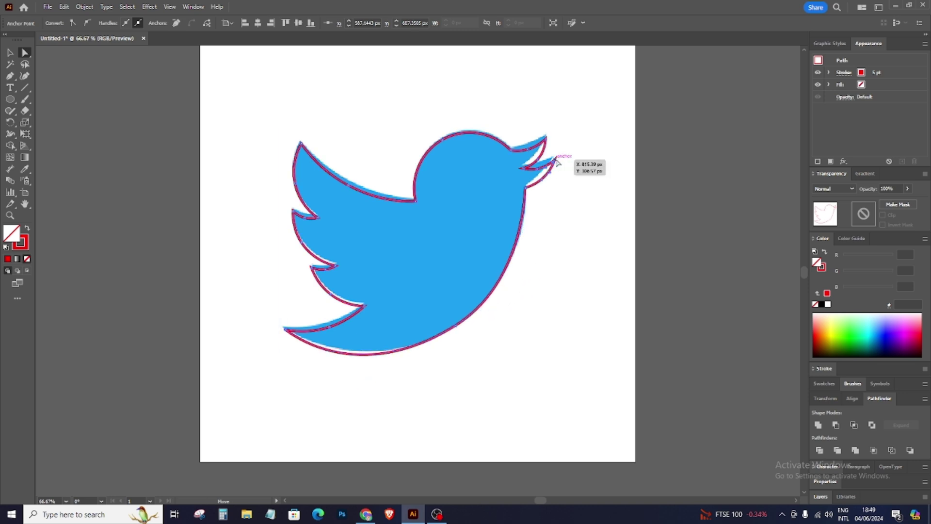
pyautogui.hotkey('ctrl', 'z')
pyautogui.click(14, 54)
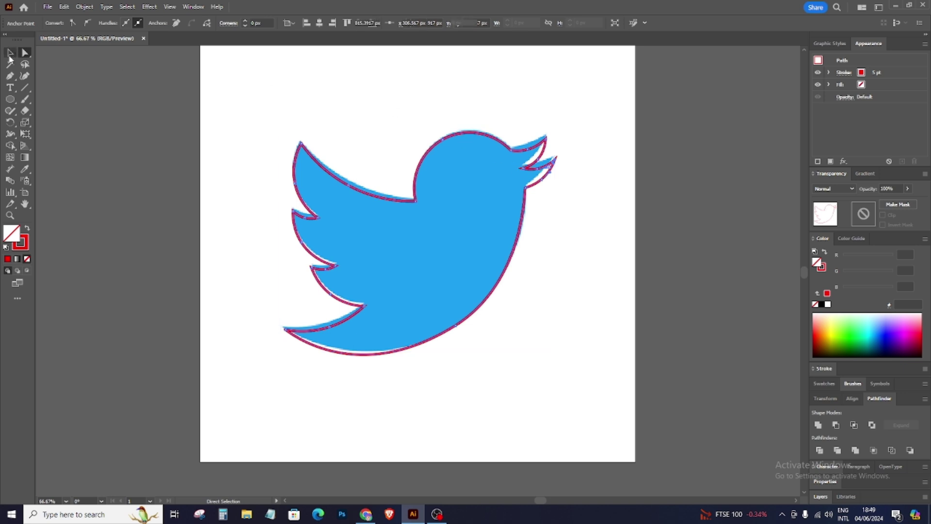
pyautogui.click(580, 242)
pyautogui.moveTo(537, 248); pyautogui.dragTo(528, 279)
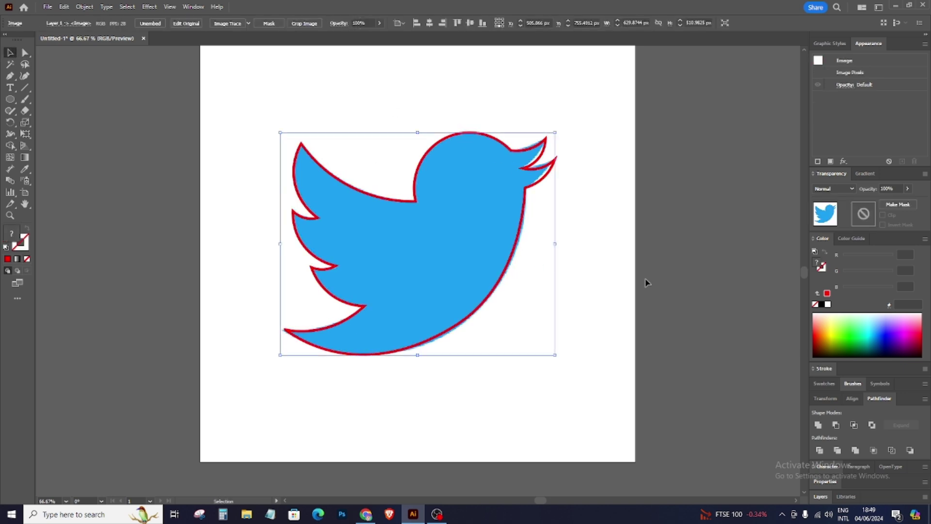
# - Swap the traced path's fill and stroke for a solid red fill and move the shape diagonally down off the blue bird
pyautogui.click(524, 209)
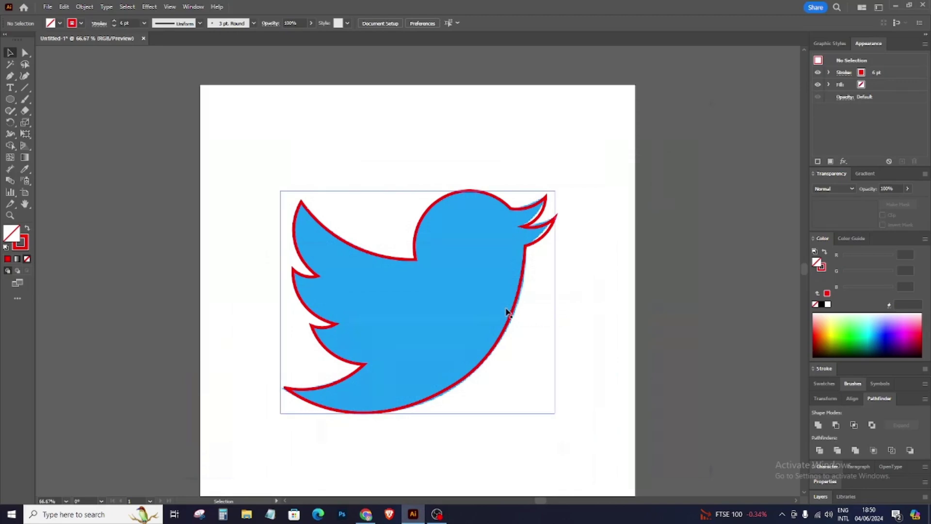
pyautogui.click(514, 312)
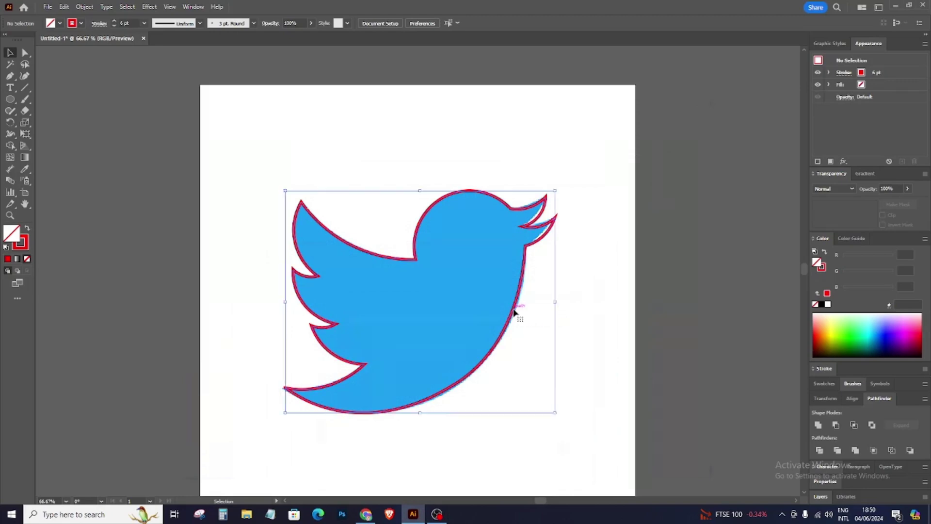
pyautogui.click(28, 229)
pyautogui.moveTo(463, 307)
pyautogui.mouseDown()
pyautogui.moveTo(530, 395)
pyautogui.moveTo(546, 397)
pyautogui.moveTo(523, 388)
pyautogui.mouseUp()
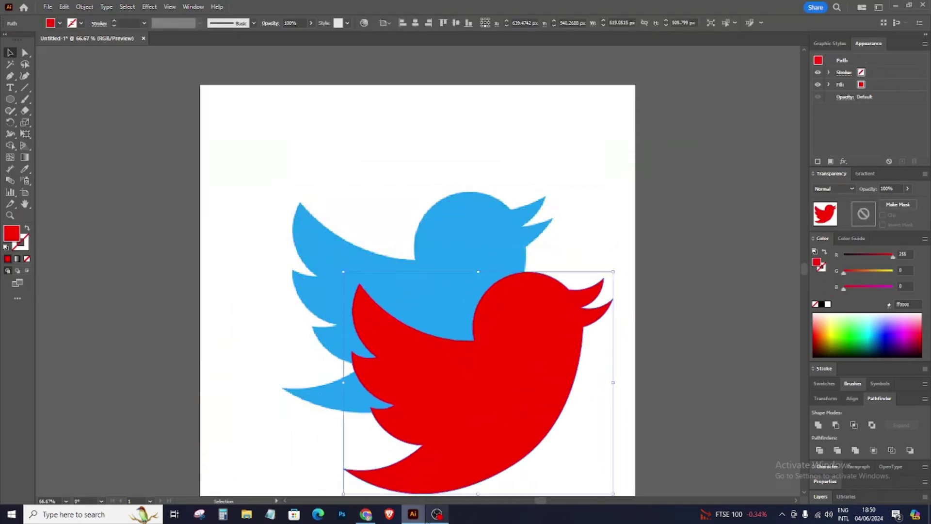